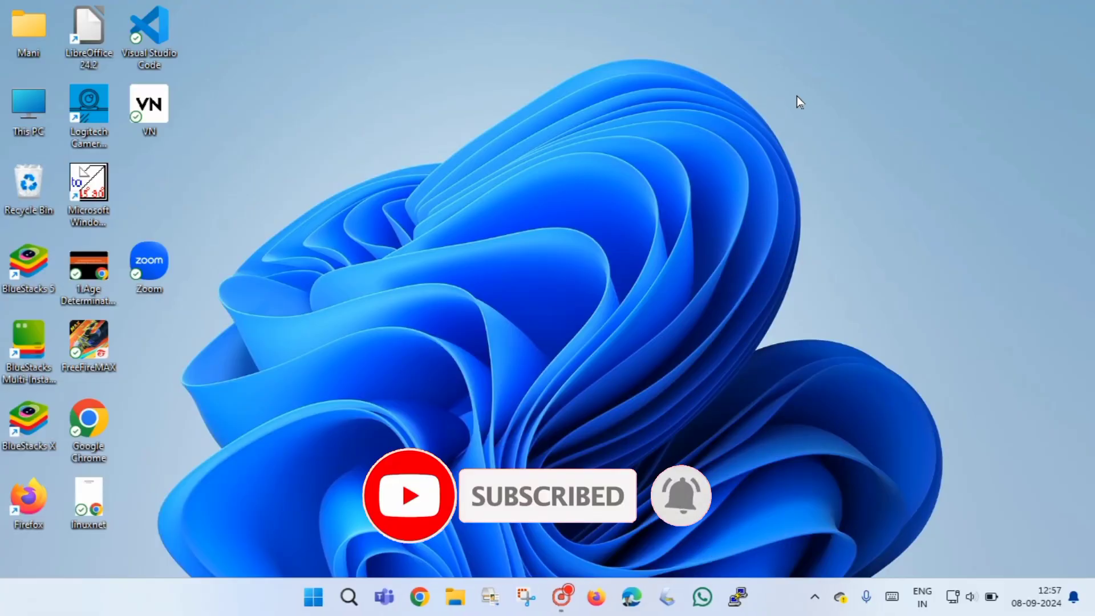
# Refresh the desktop twice, then load hp.com in Firefox
pyautogui.rightClick(796, 97)
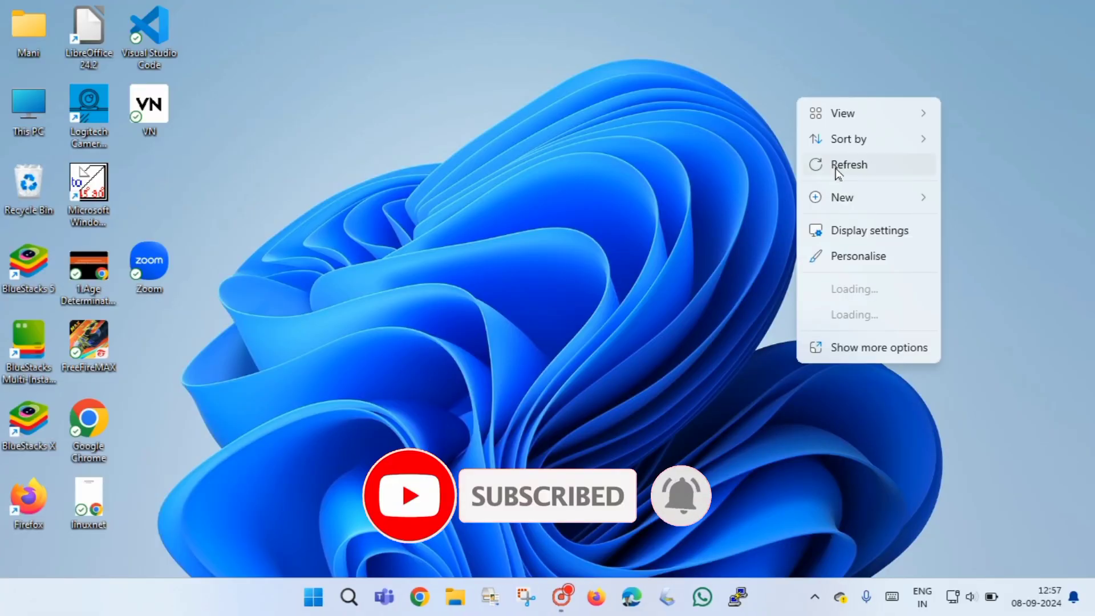
pyautogui.click(837, 171)
pyautogui.rightClick(727, 105)
pyautogui.click(777, 173)
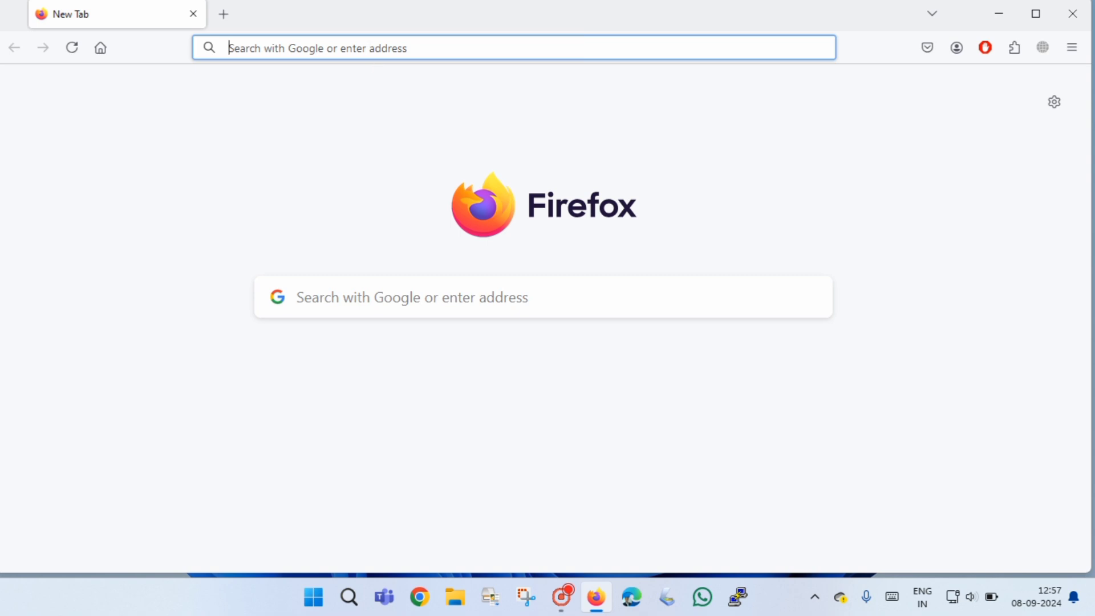
pyautogui.write('hp')
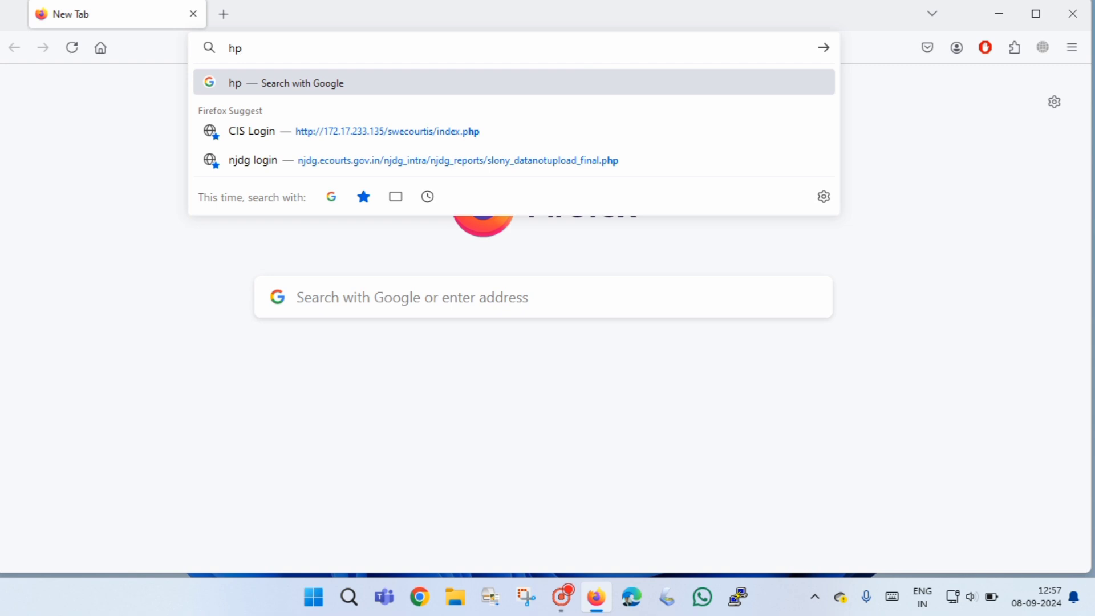
pyautogui.write('.com')
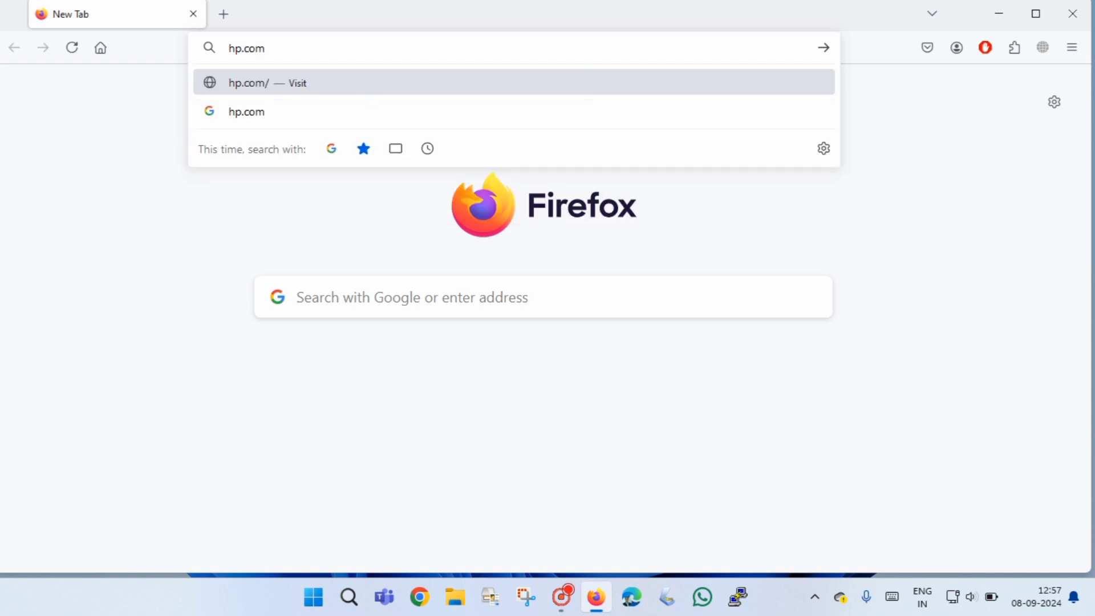
pyautogui.press('Return')
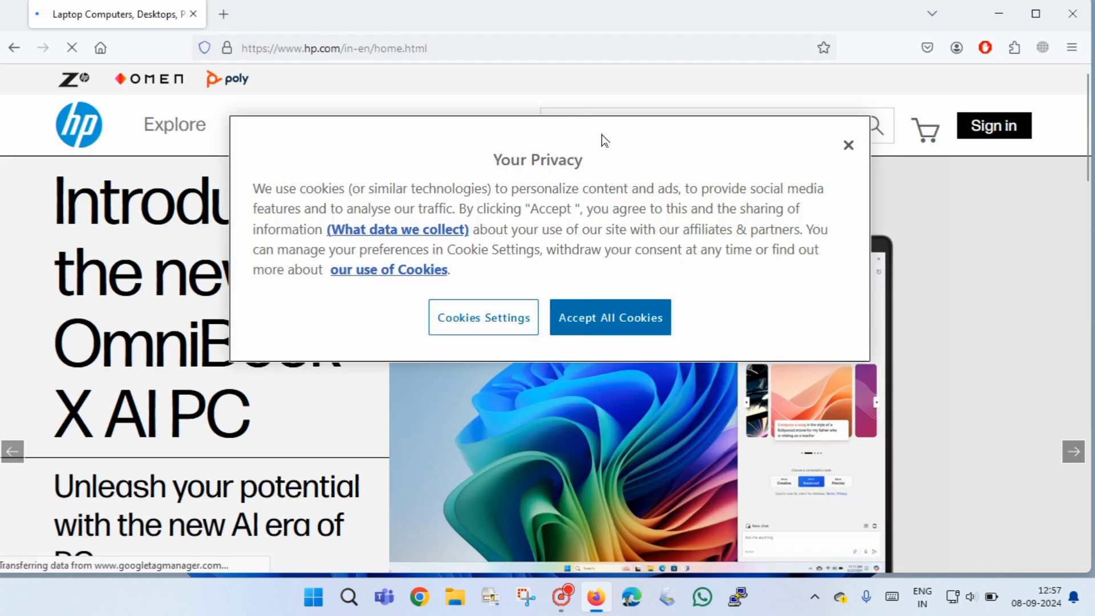
# Dismiss the cookie notice and Windows 11 popup and go to Support's Software and Drivers
pyautogui.click(848, 146)
pyautogui.click(333, 129)
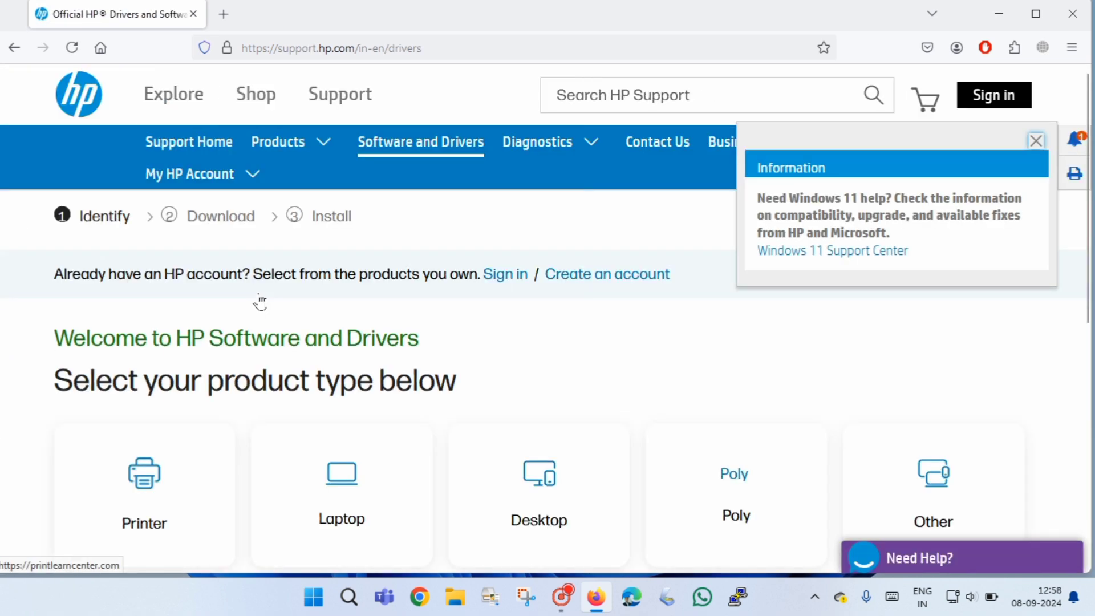
pyautogui.click(1036, 141)
pyautogui.scroll(-3, 484, 262)
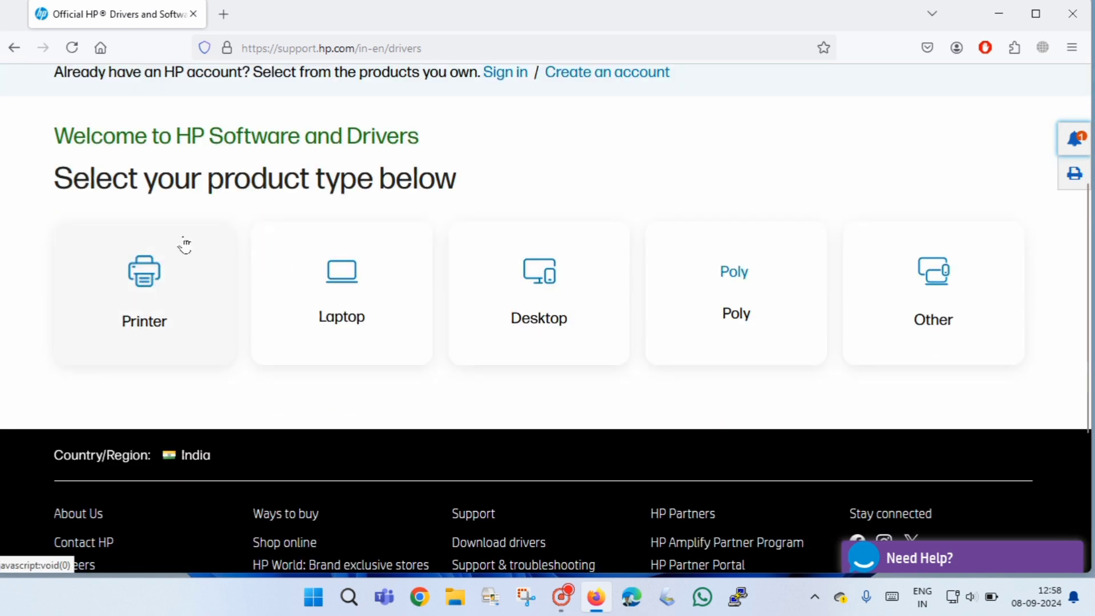
# Choose Printer, search 'hp laserjet 1020' and select HP LaserJet 1020 Printer series
pyautogui.click(145, 278)
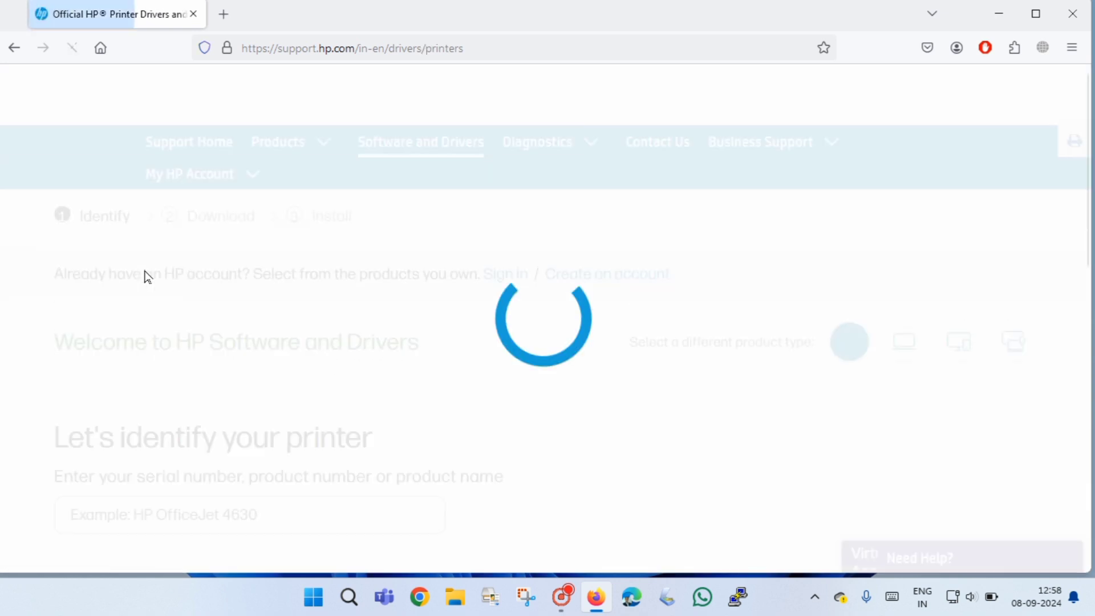
pyautogui.scroll(-3, 147, 288)
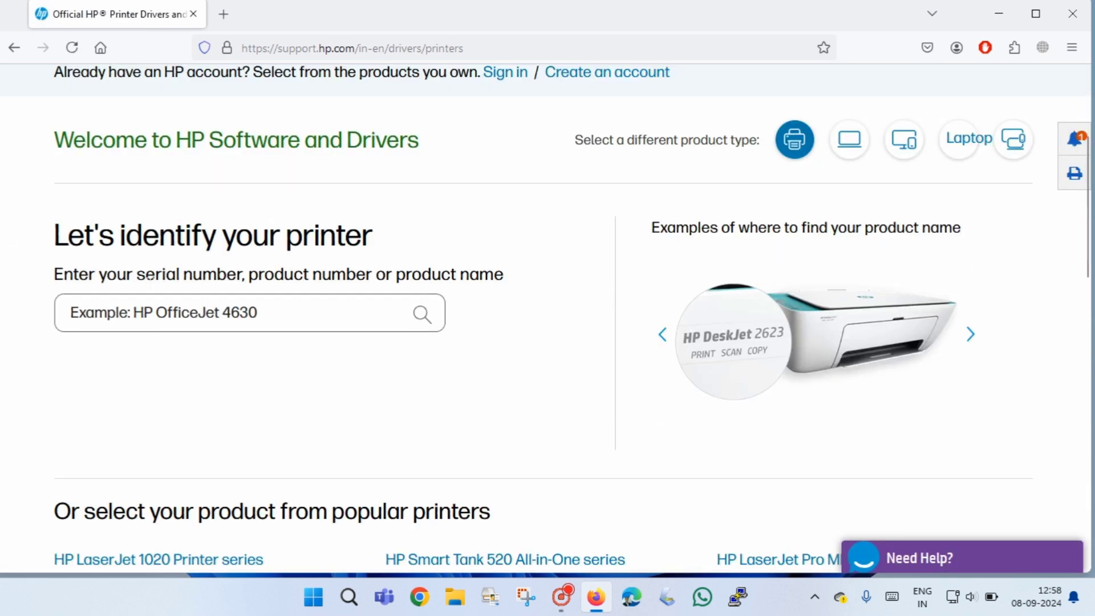
pyautogui.scroll(-2, 357, 237)
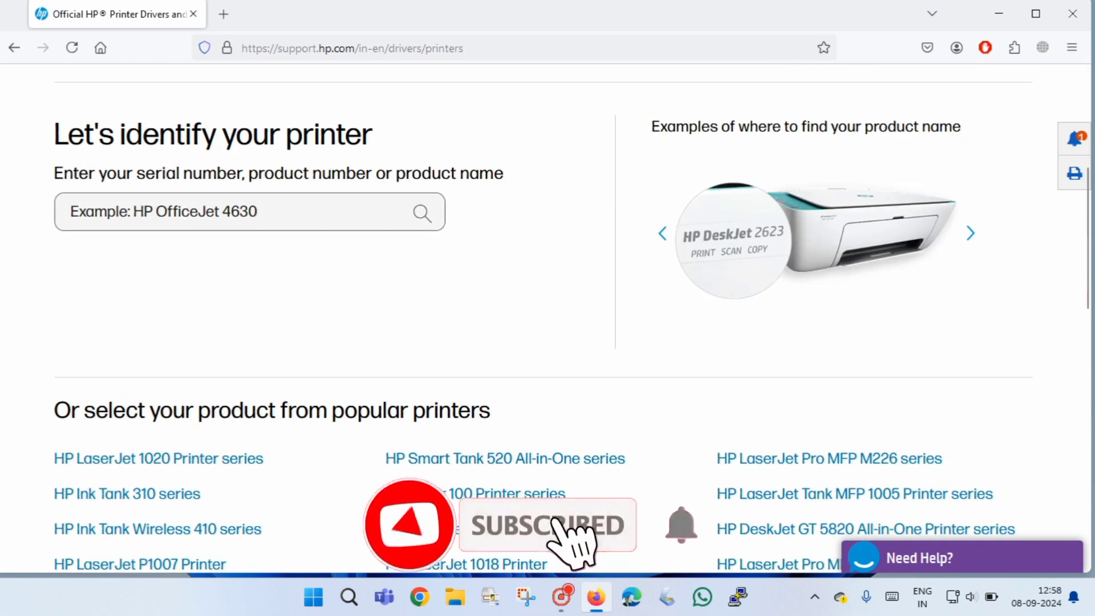
pyautogui.click(357, 228)
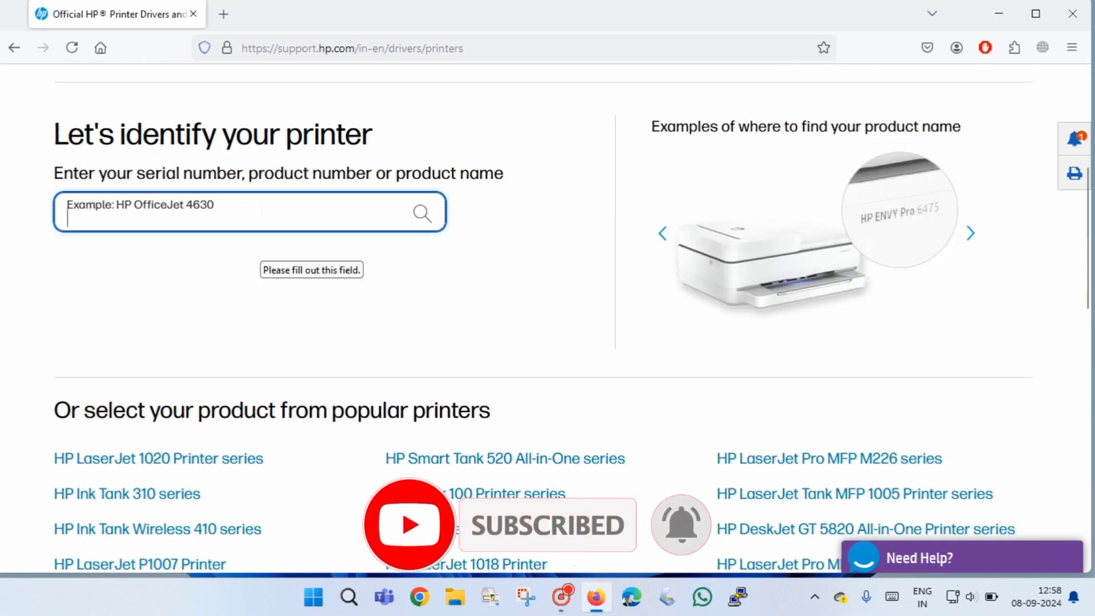
pyautogui.write('hp l')
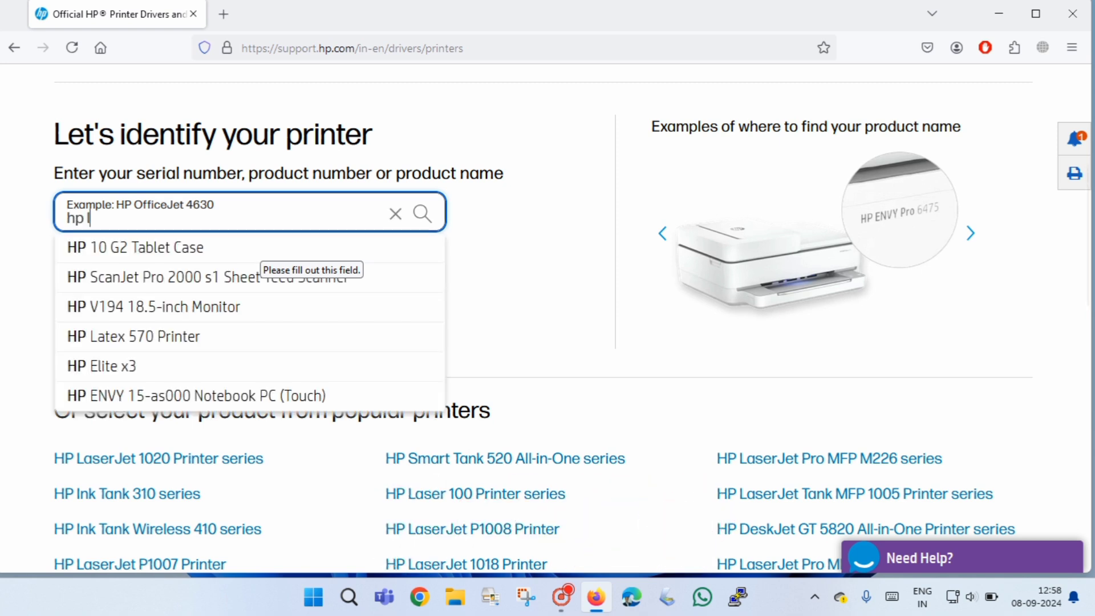
pyautogui.write('aserjet')
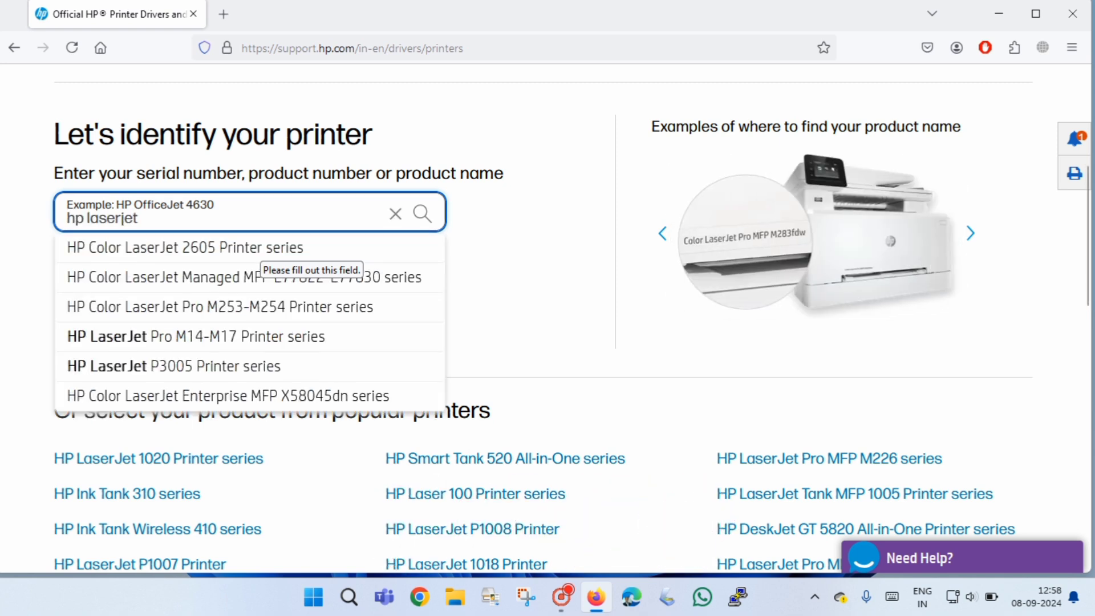
pyautogui.write(' 1020')
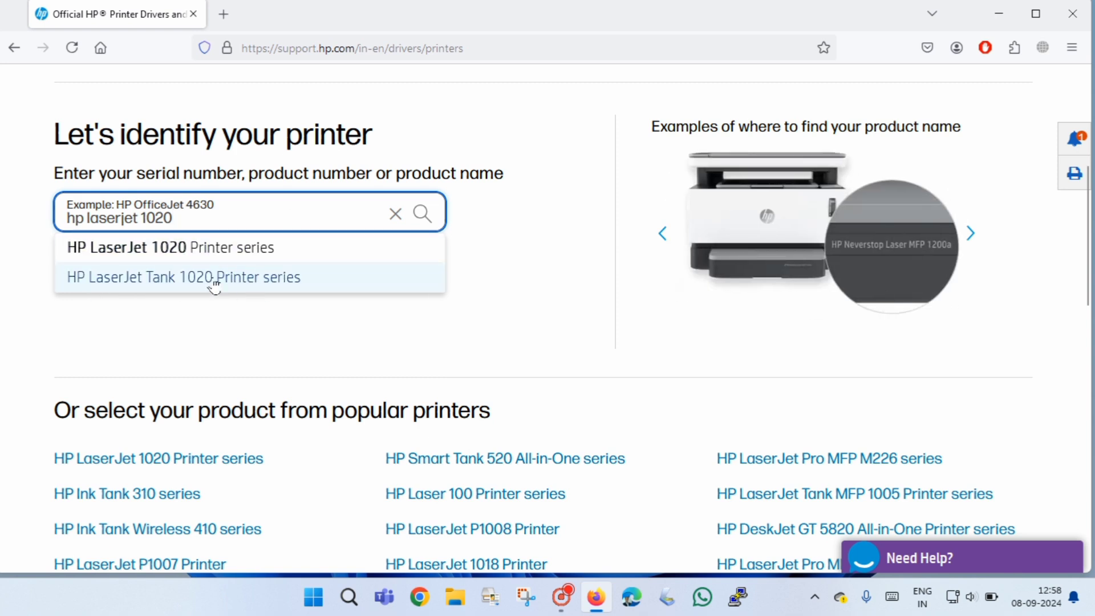
pyautogui.click(234, 251)
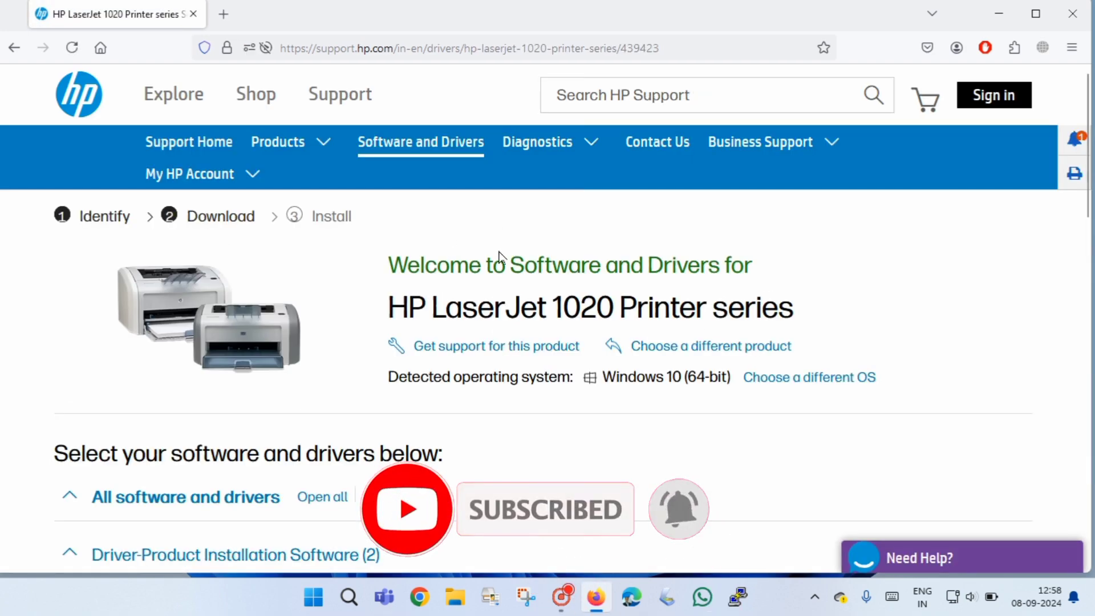
# Download the HP LaserJet 1020 Plus Full Feature Software and Driver package
pyautogui.scroll(-3, 496, 259)
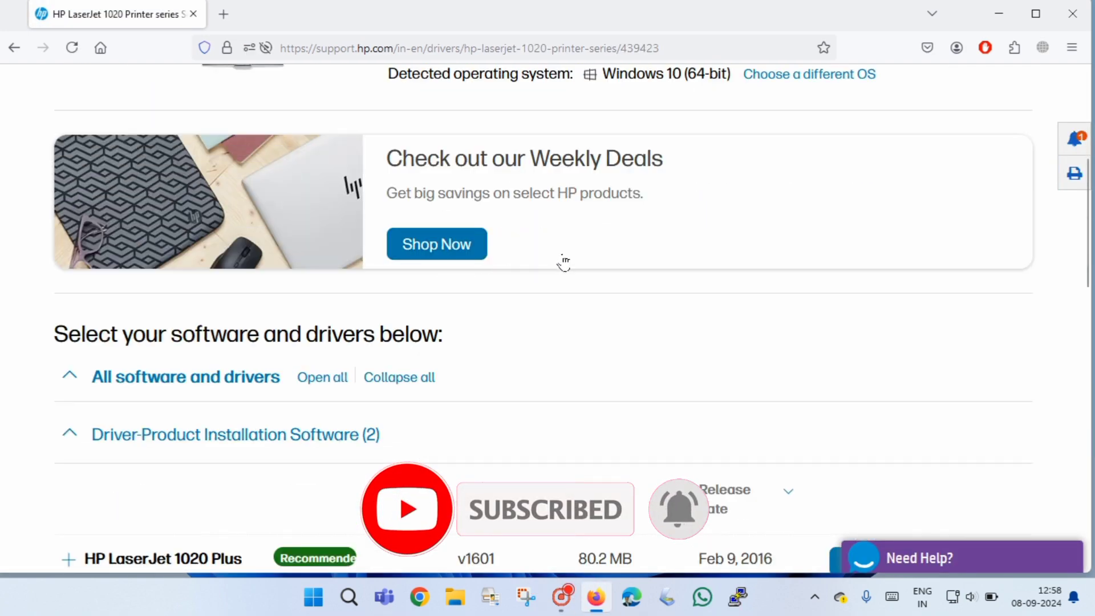
pyautogui.scroll(3, 549, 245)
pyautogui.scroll(-5, 514, 239)
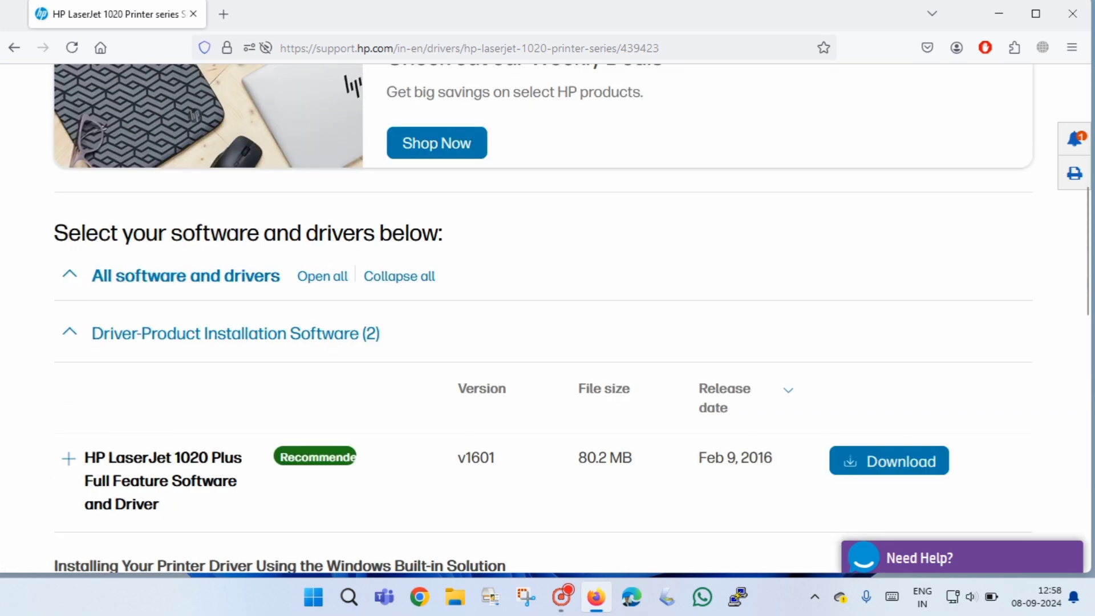
pyautogui.scroll(-2, 398, 266)
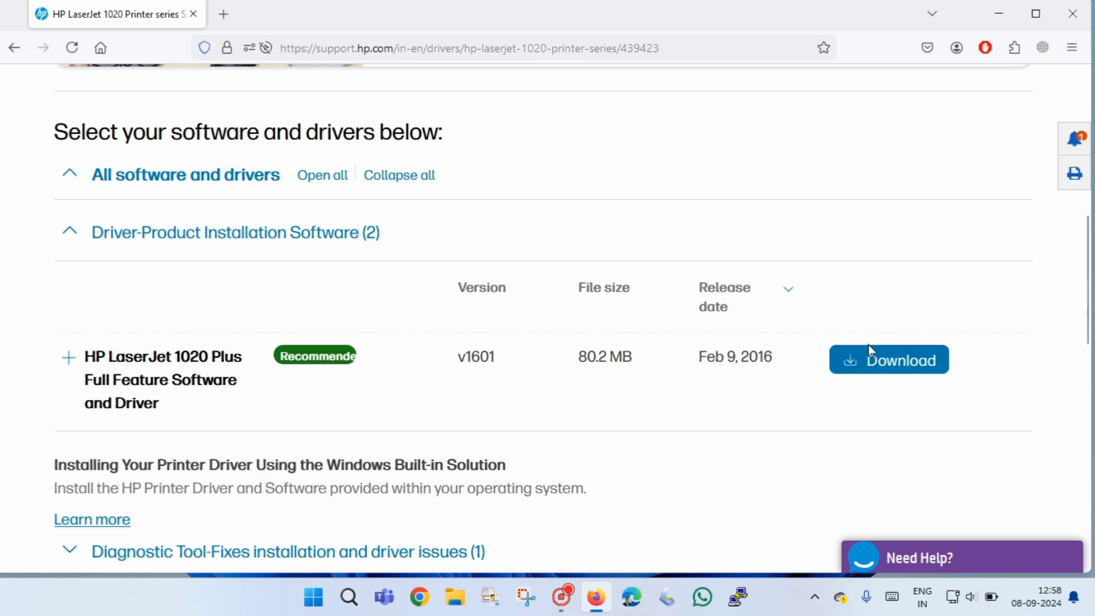
pyautogui.scroll(-3, 869, 345)
pyautogui.click(881, 264)
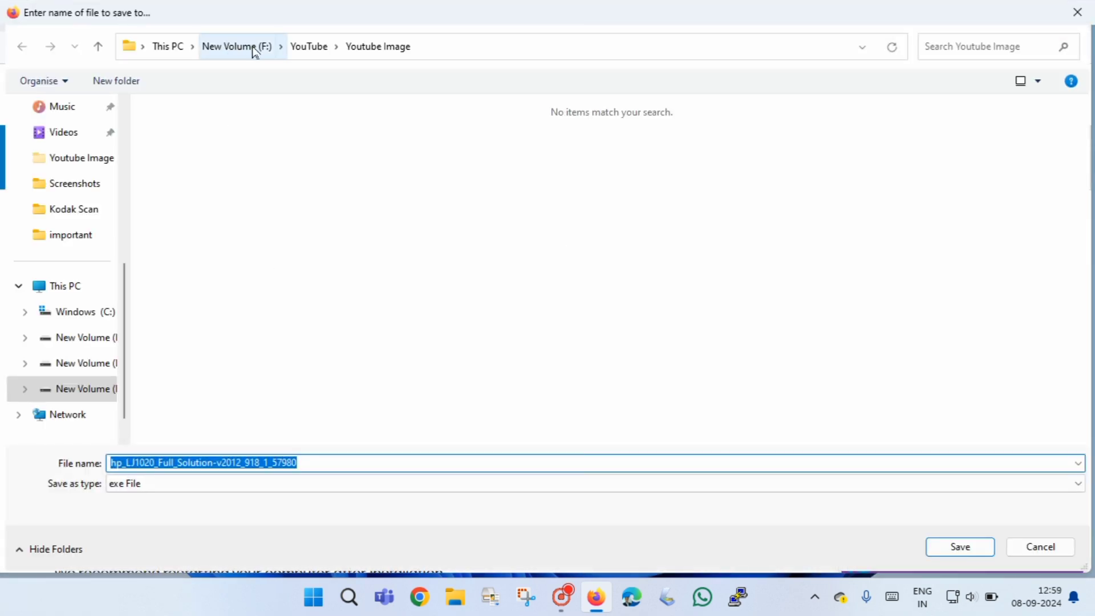
# Save hp_LJ1020_Full_Solution-v2012_918_1_57980.exe to the Desktop
pyautogui.click(183, 59)
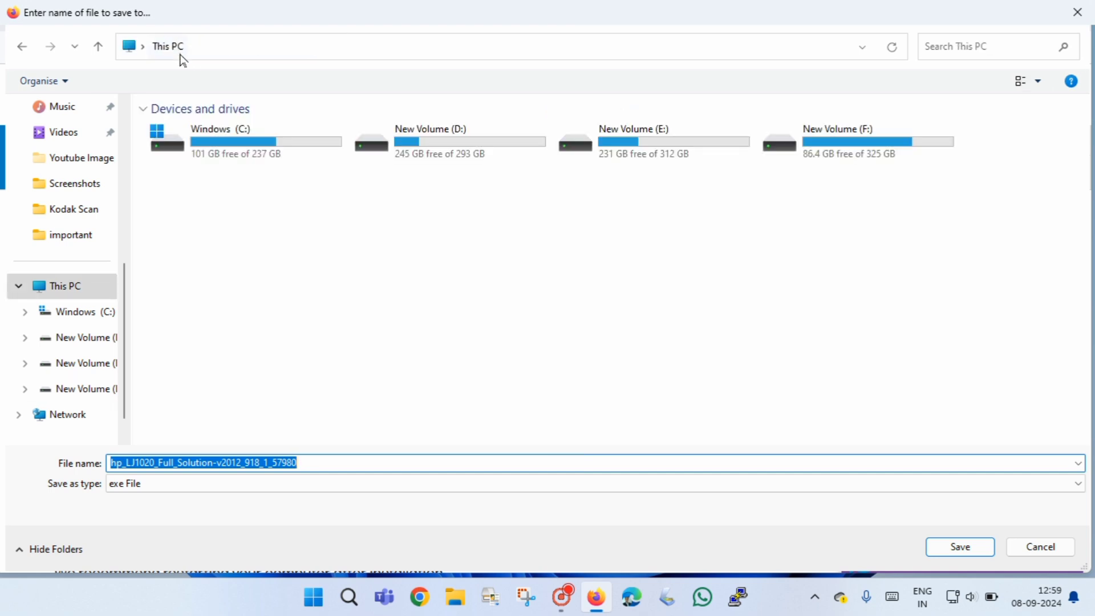
pyautogui.scroll(5, 80, 251)
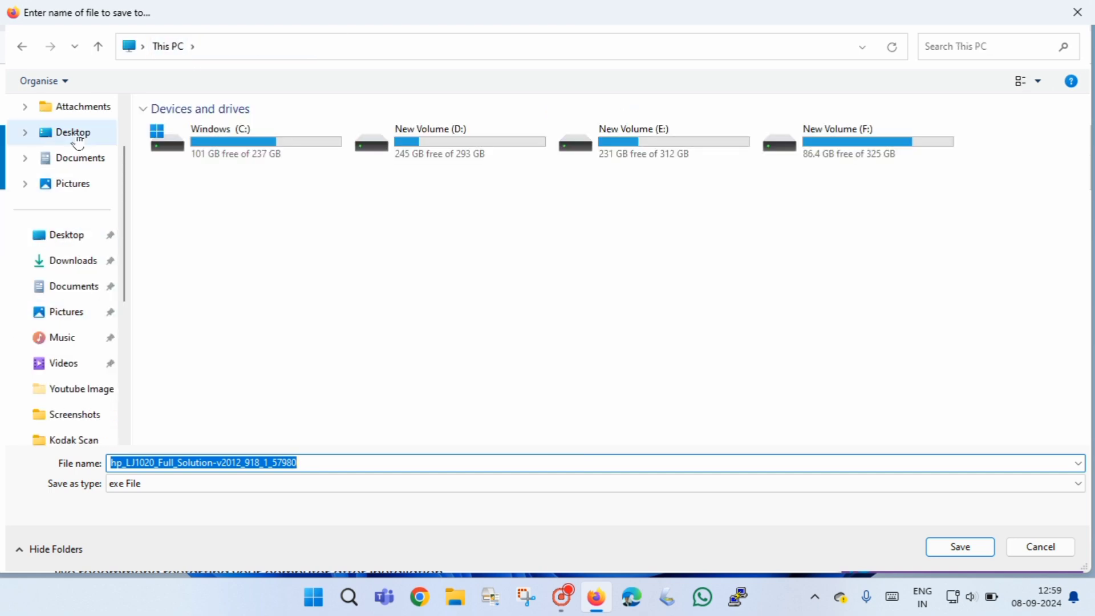
pyautogui.scroll(3, 80, 143)
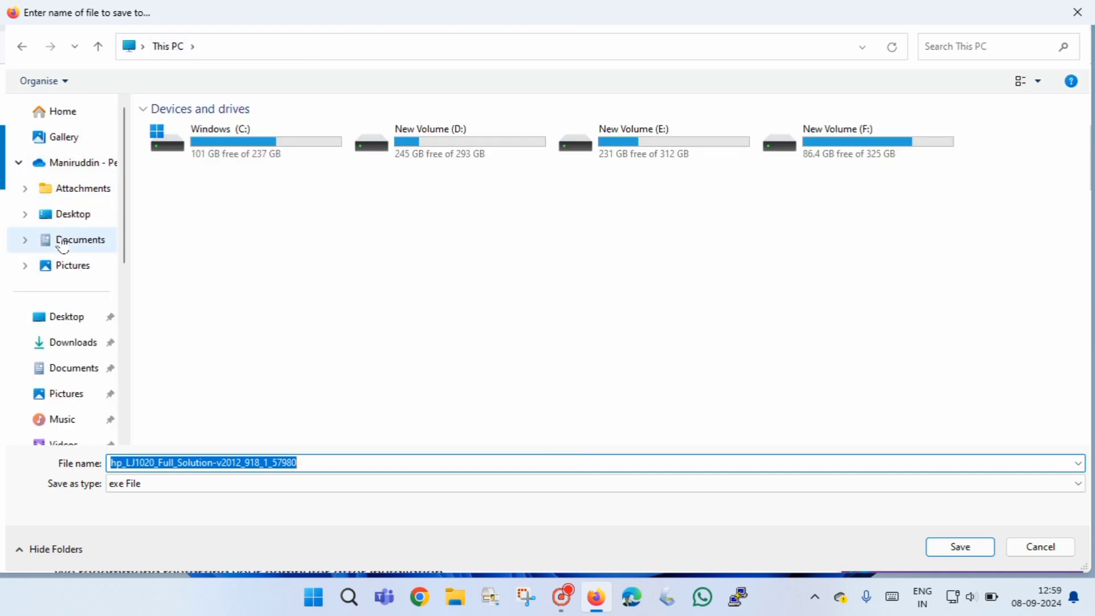
pyautogui.click(72, 217)
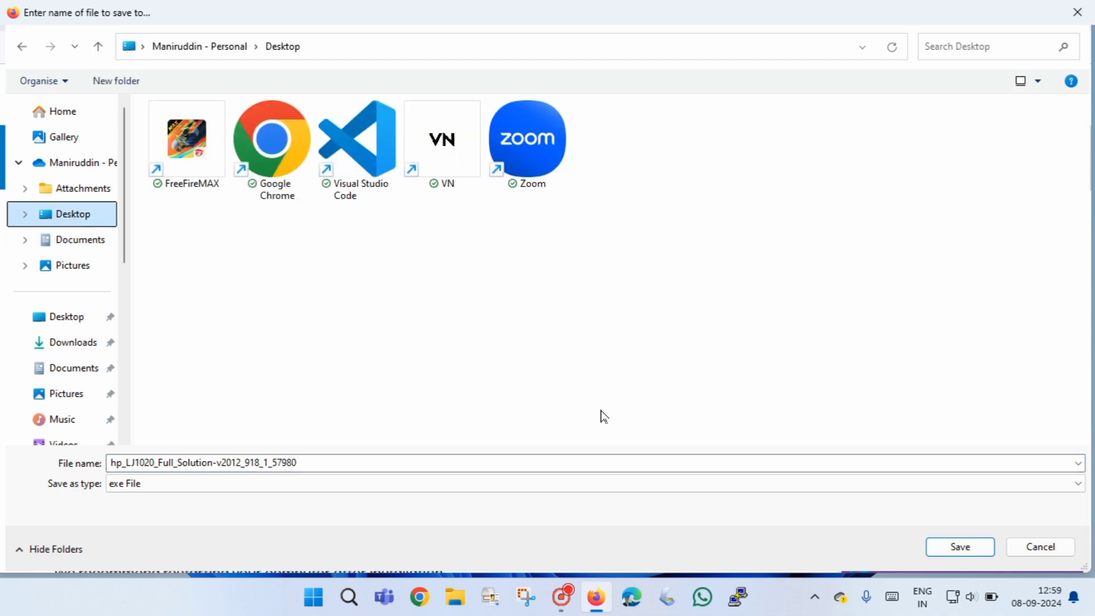
pyautogui.click(962, 547)
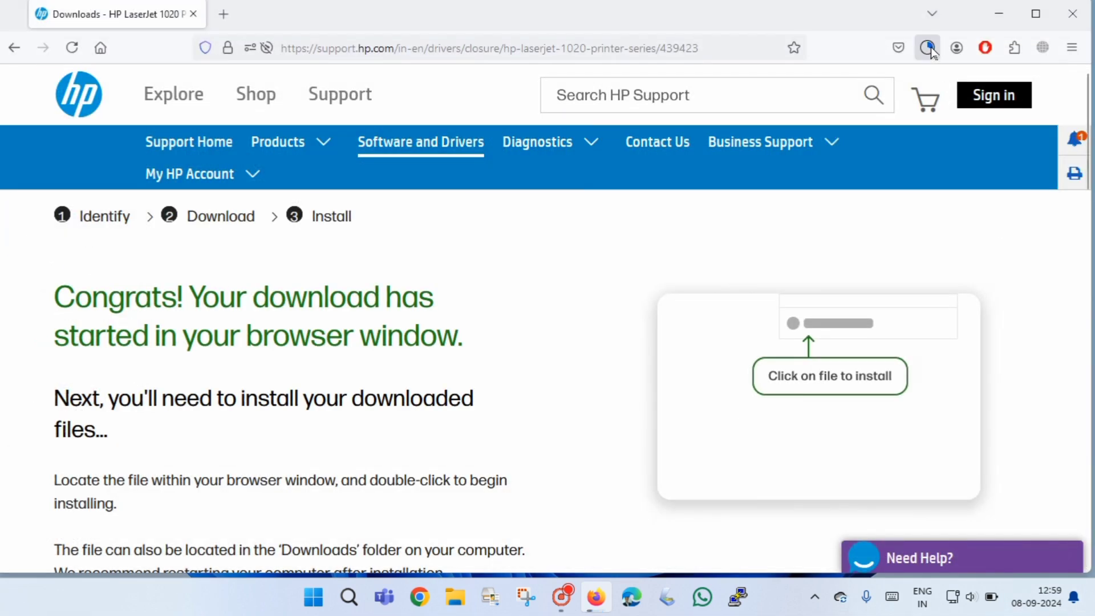
# Set the driver download to open when done, then launch the finished installer from Downloads
pyautogui.click(928, 47)
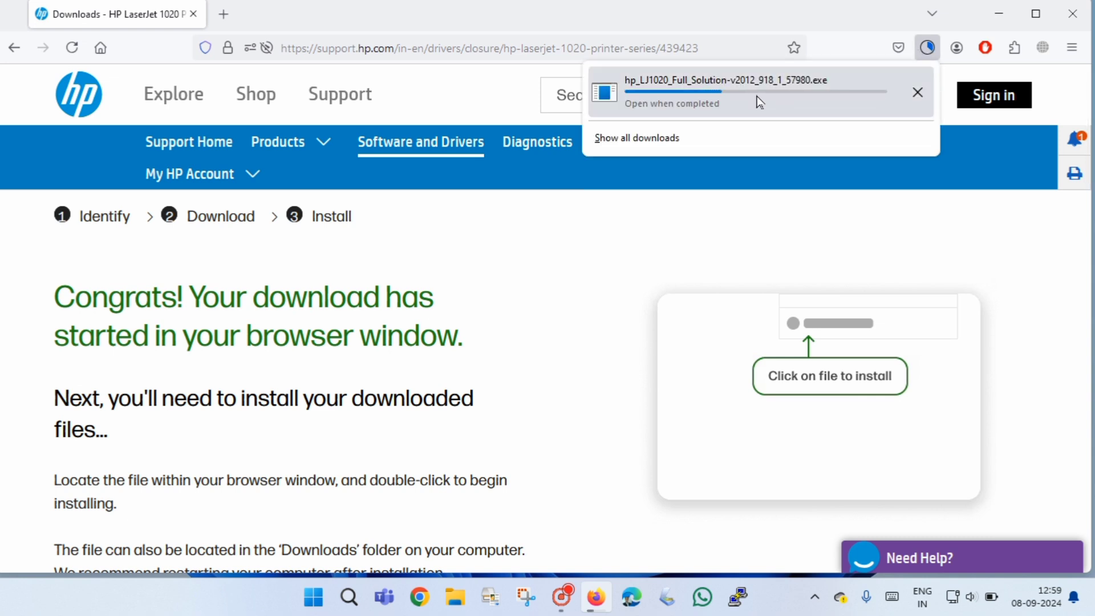
pyautogui.click(736, 107)
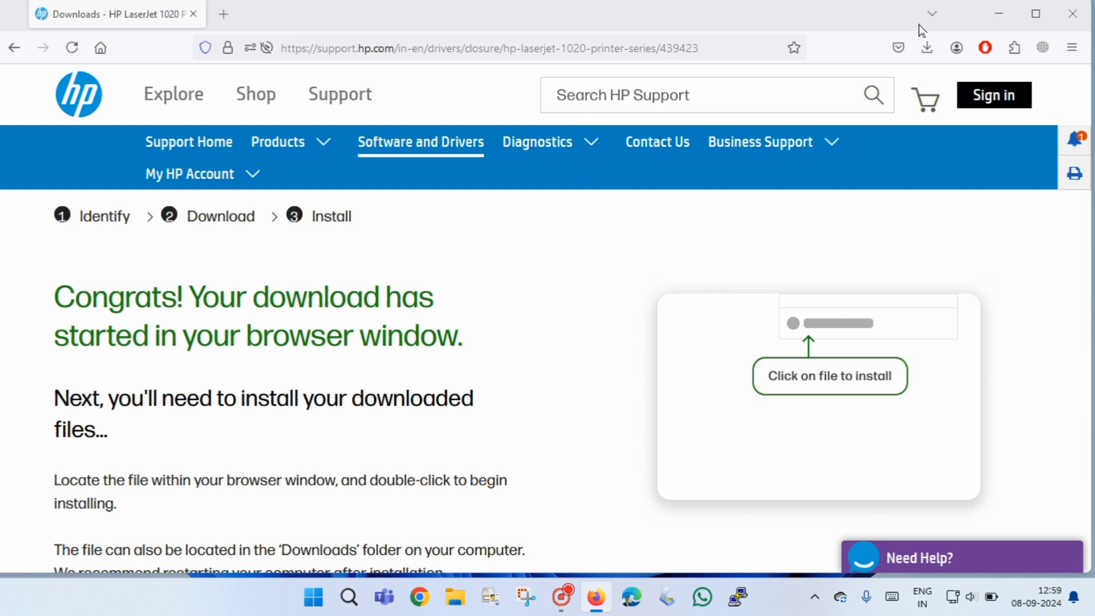
pyautogui.click(930, 47)
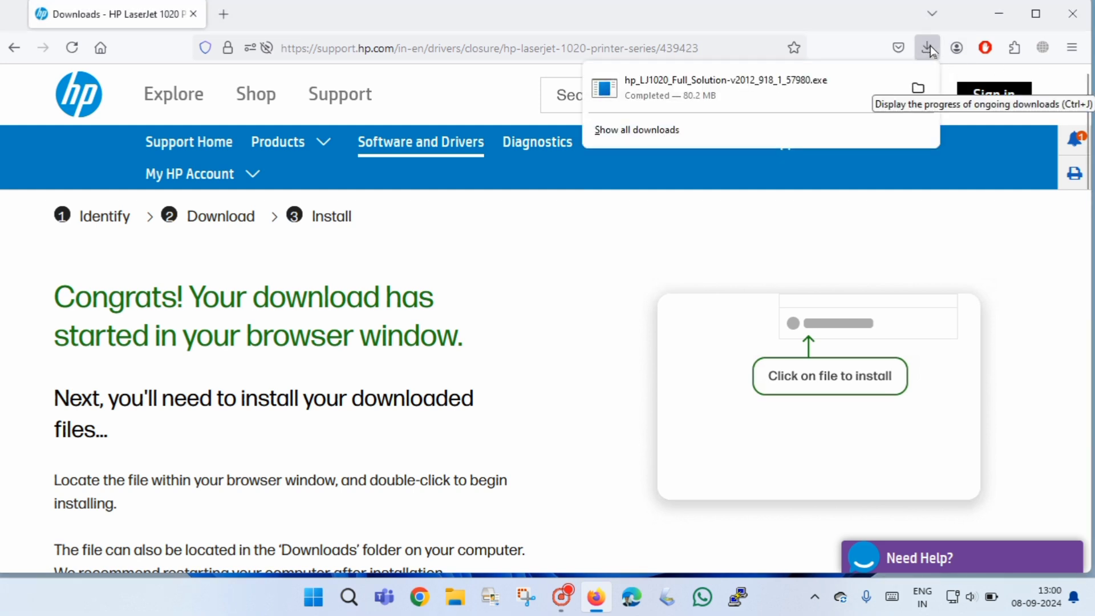
pyautogui.click(765, 20)
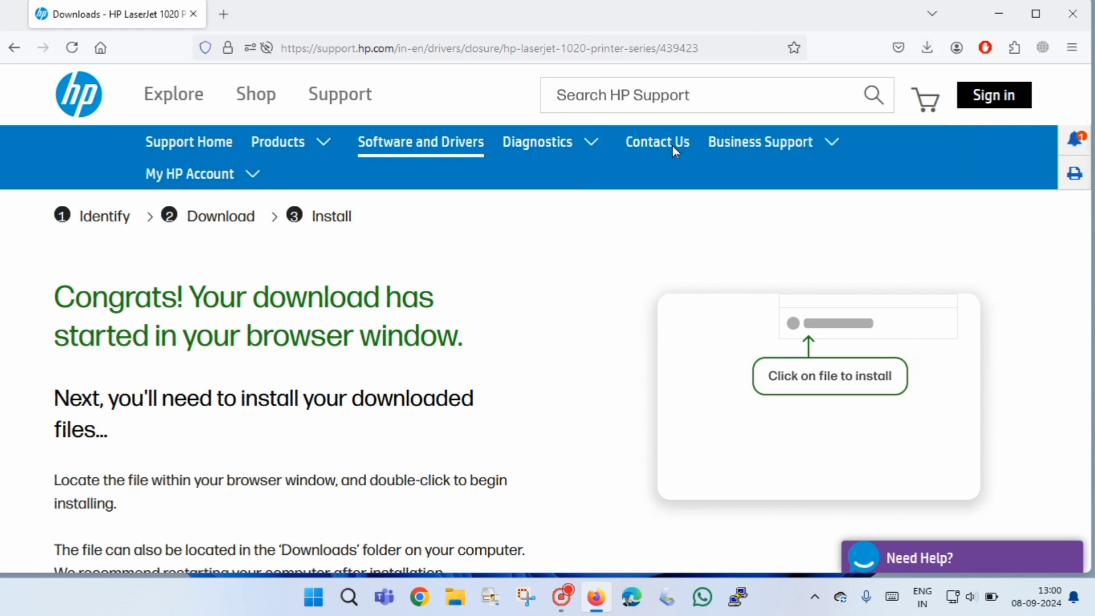
pyautogui.click(929, 48)
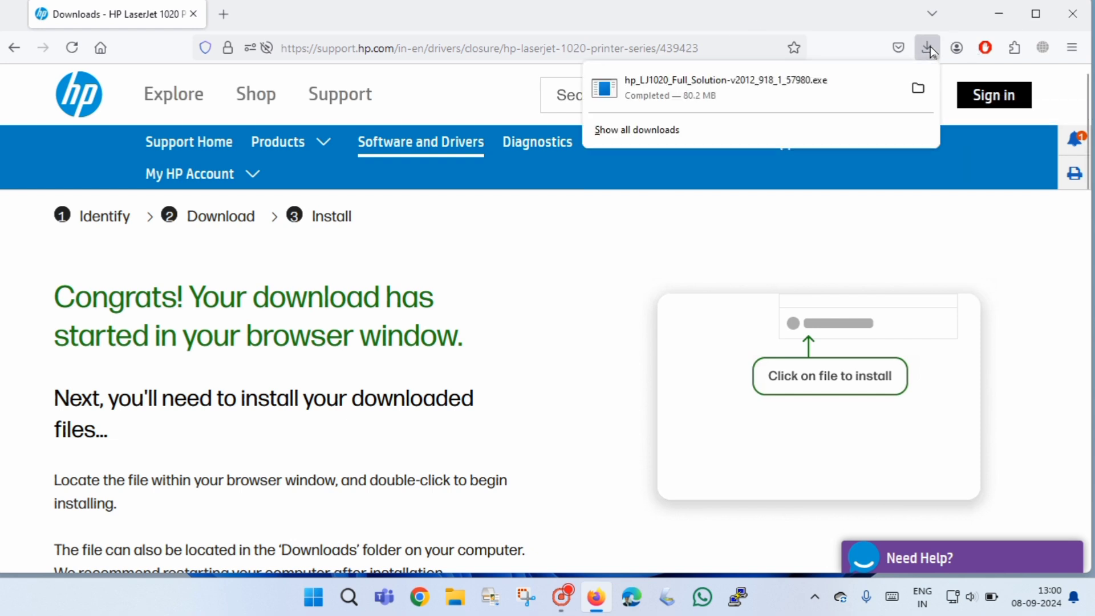
pyautogui.click(727, 84)
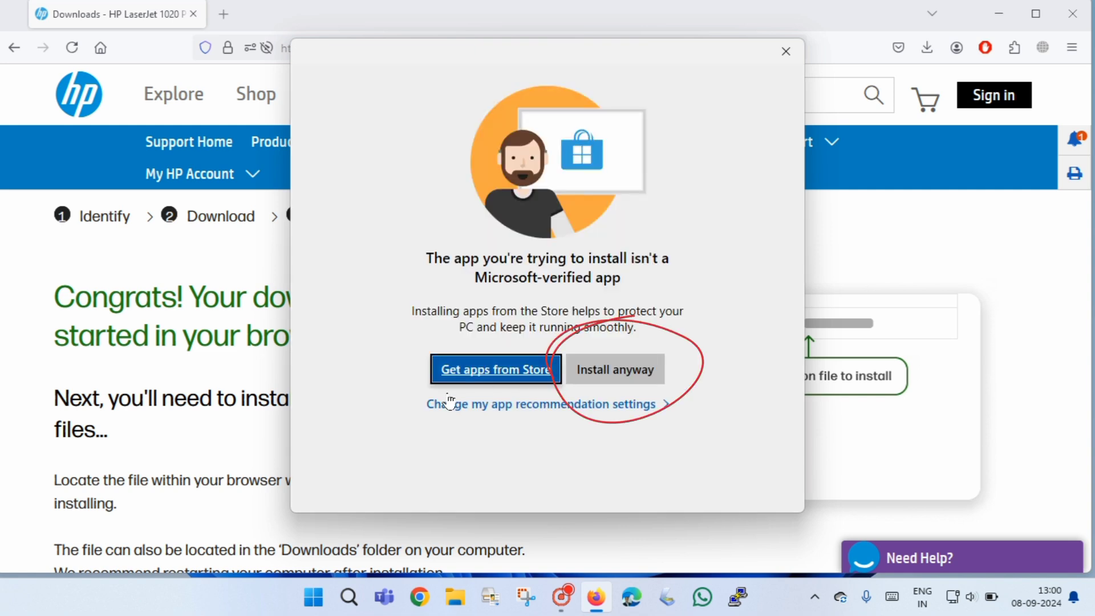
# Let the unverified HP installer run anyway and minimise Firefox to reveal its setup window
pyautogui.click(630, 371)
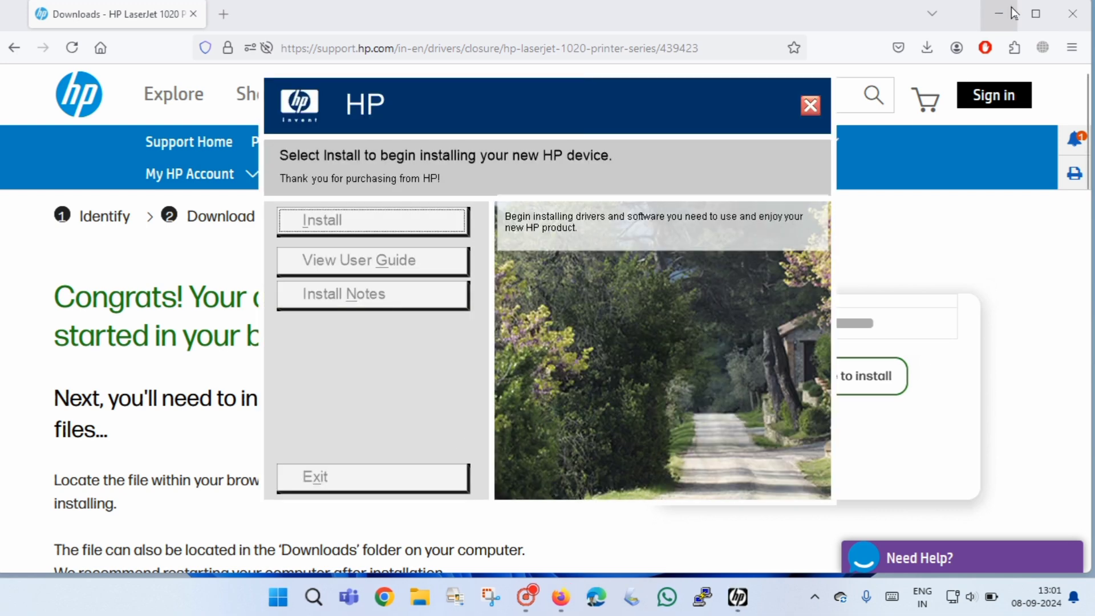
pyautogui.click(999, 5)
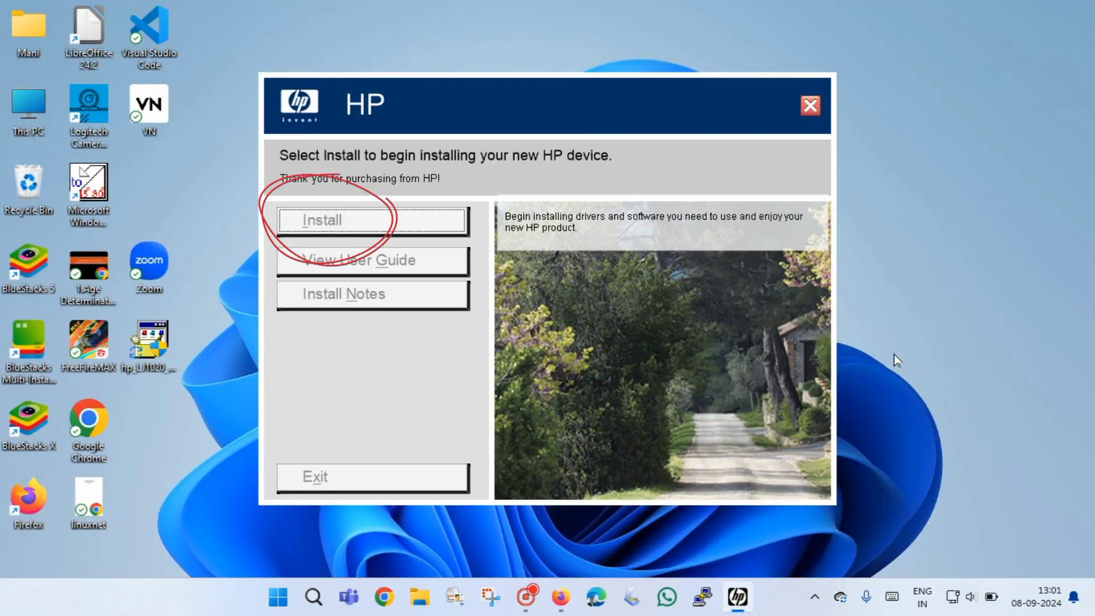
# Install the driver, accepting the licence and unticking product registration before finishing
pyautogui.click(384, 223)
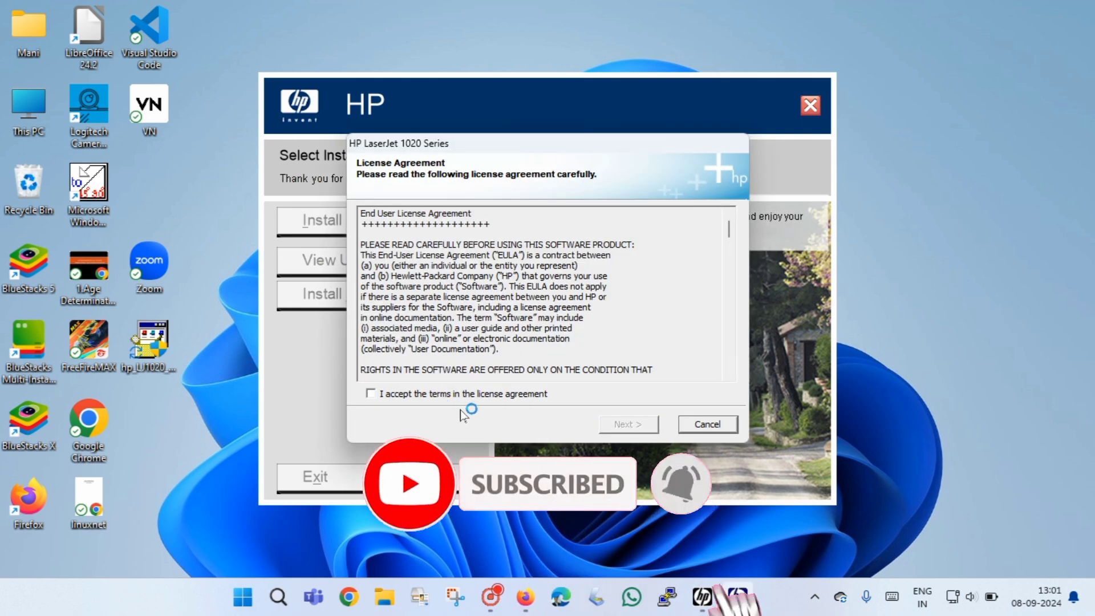
pyautogui.click(372, 394)
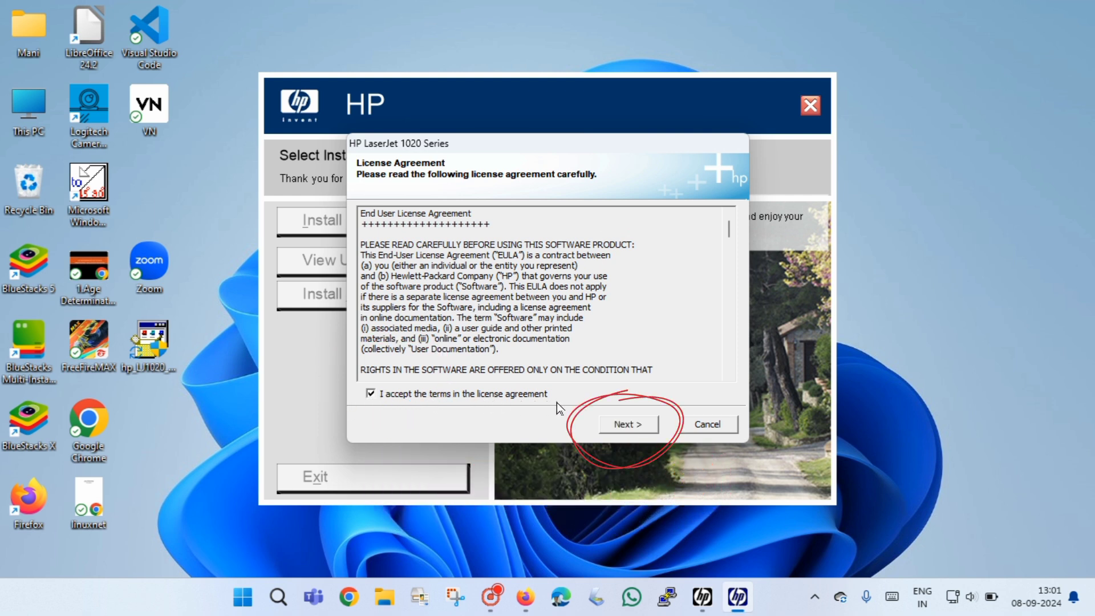
pyautogui.click(630, 425)
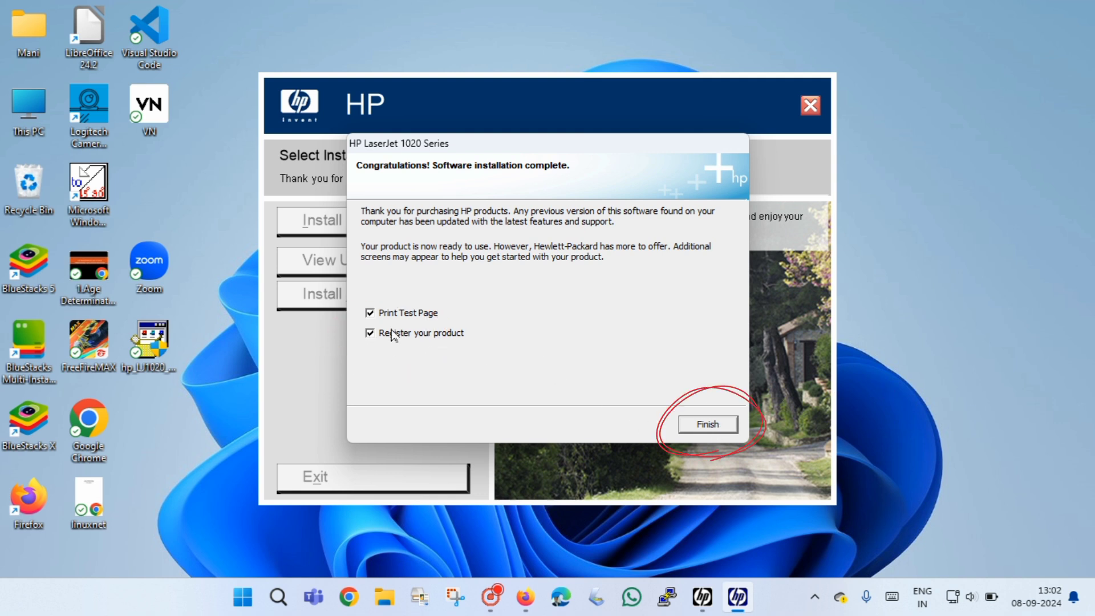
pyautogui.click(374, 336)
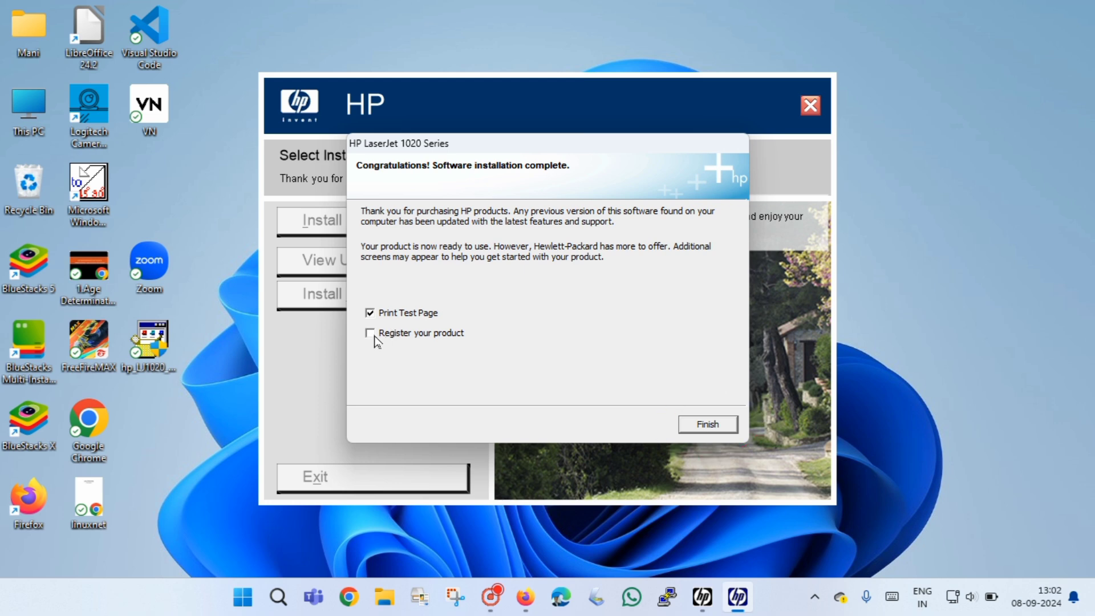
pyautogui.click(722, 426)
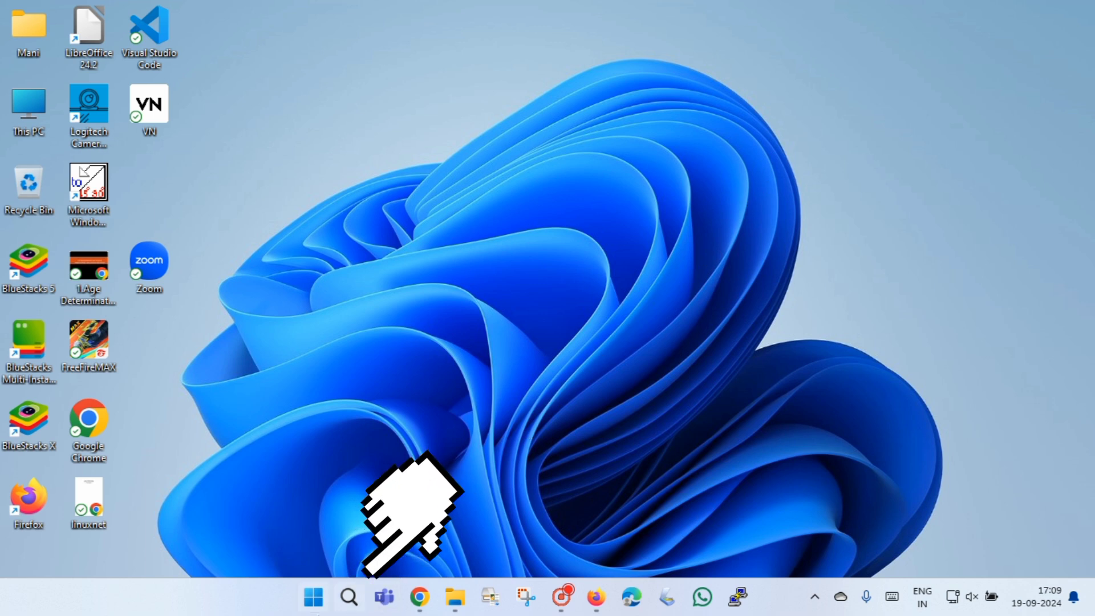
# Search 'libre' in Windows Search and launch LibreOffice Writer
pyautogui.click(347, 598)
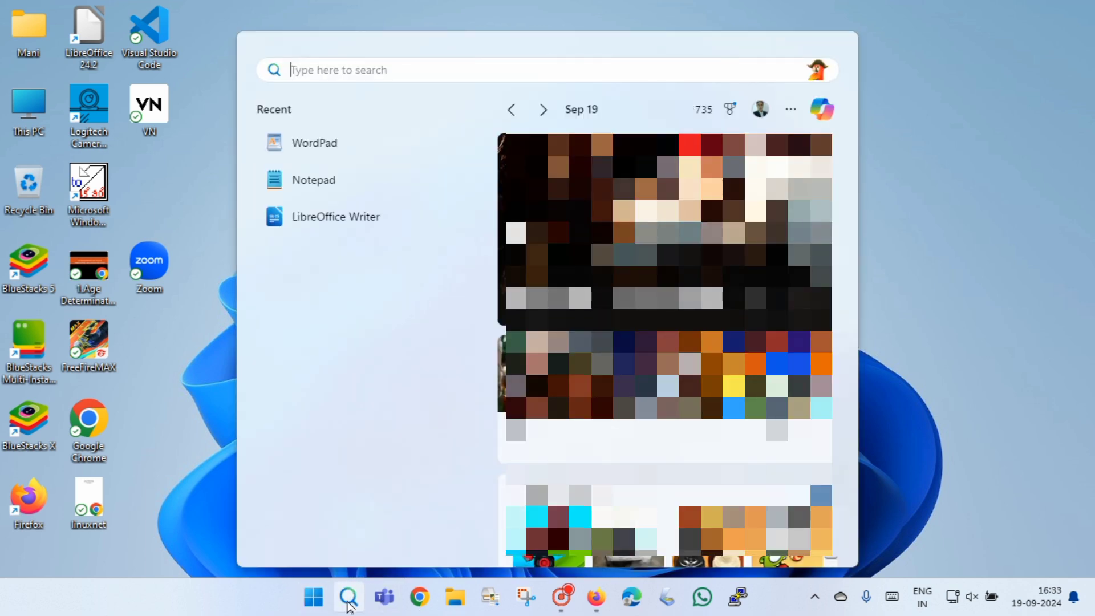
pyautogui.write('libre')
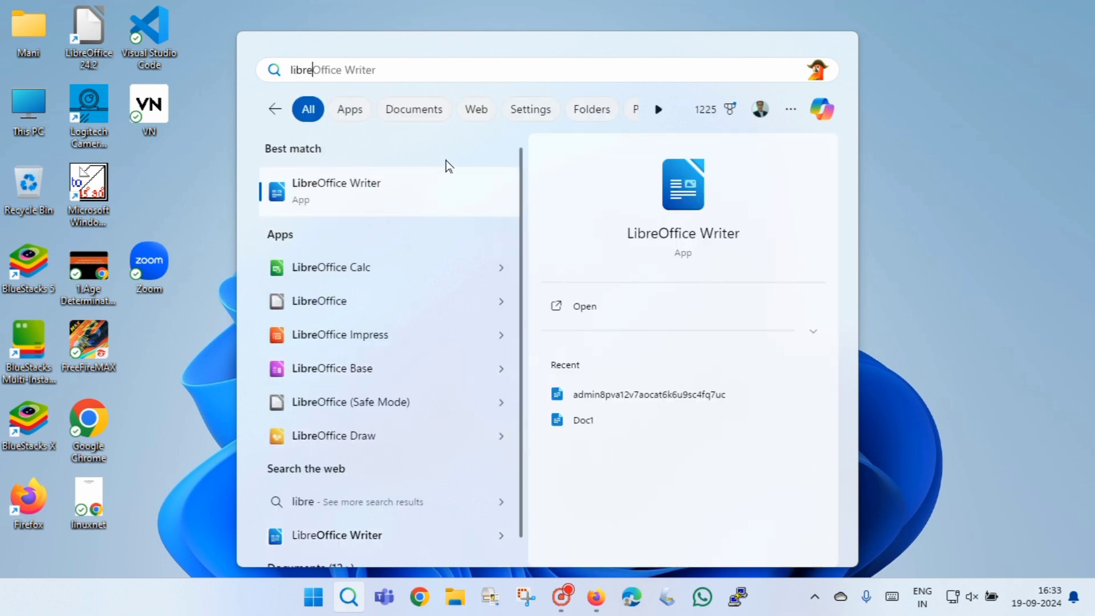
pyautogui.click(372, 188)
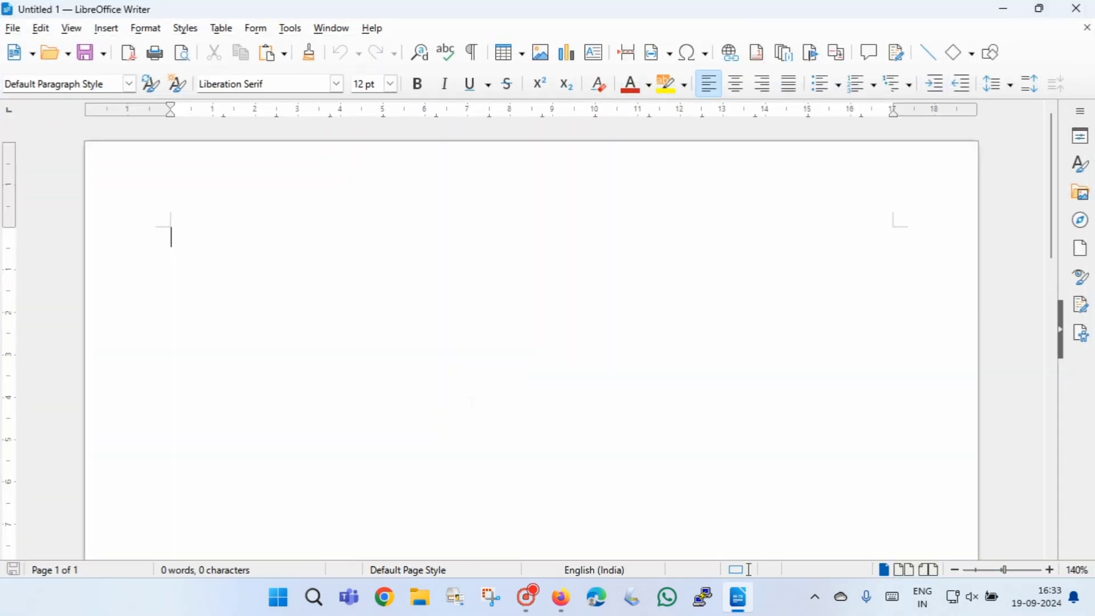
# Type 'TEST PAGE' in the blank document and open the Print dialog with Ctrl+P
pyautogui.write('TEST PAGE')
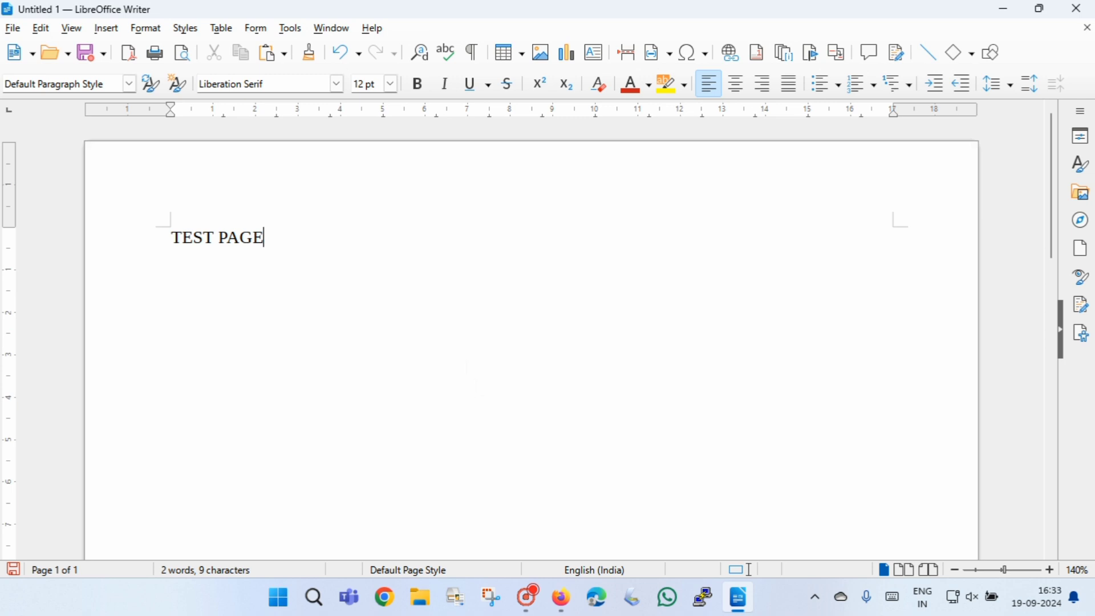
pyautogui.hotkey('ctrl', 'p')
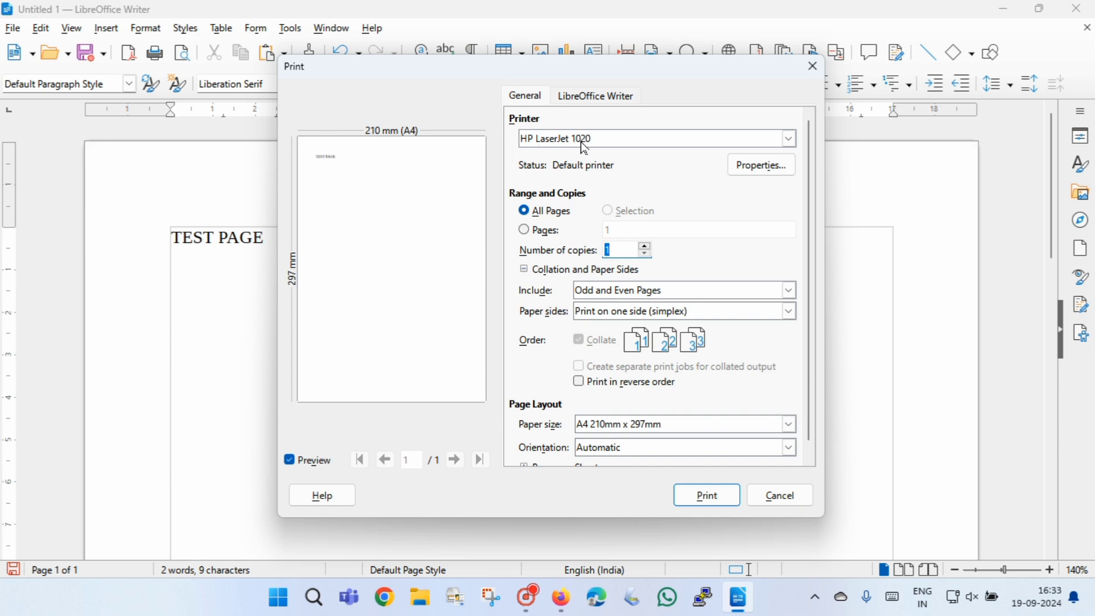
# Keep Odd and Even Pages included and print on one side only
pyautogui.click(679, 292)
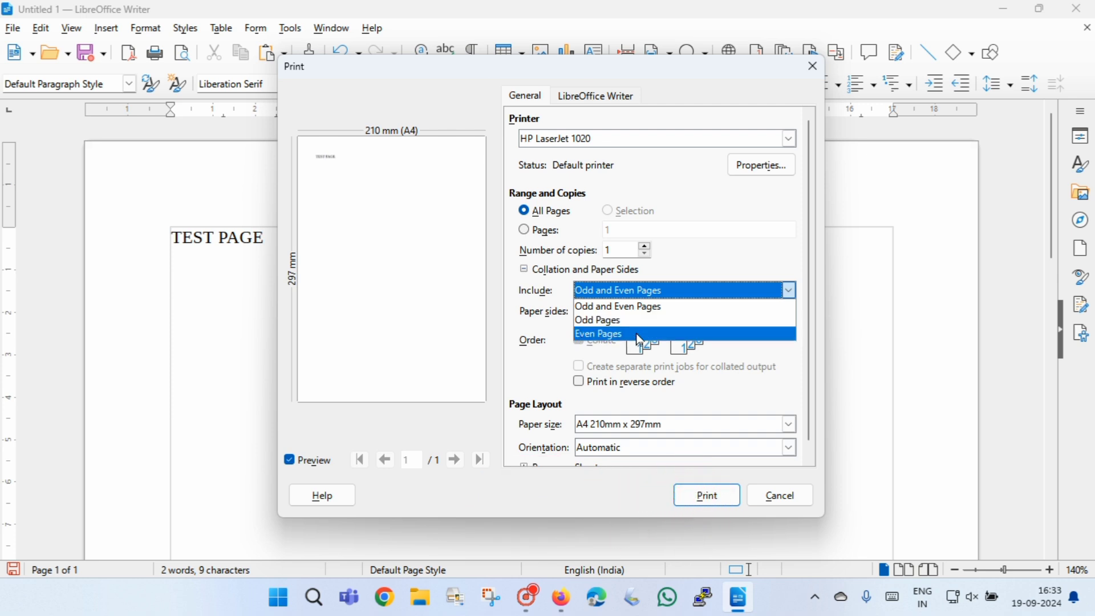
pyautogui.click(675, 308)
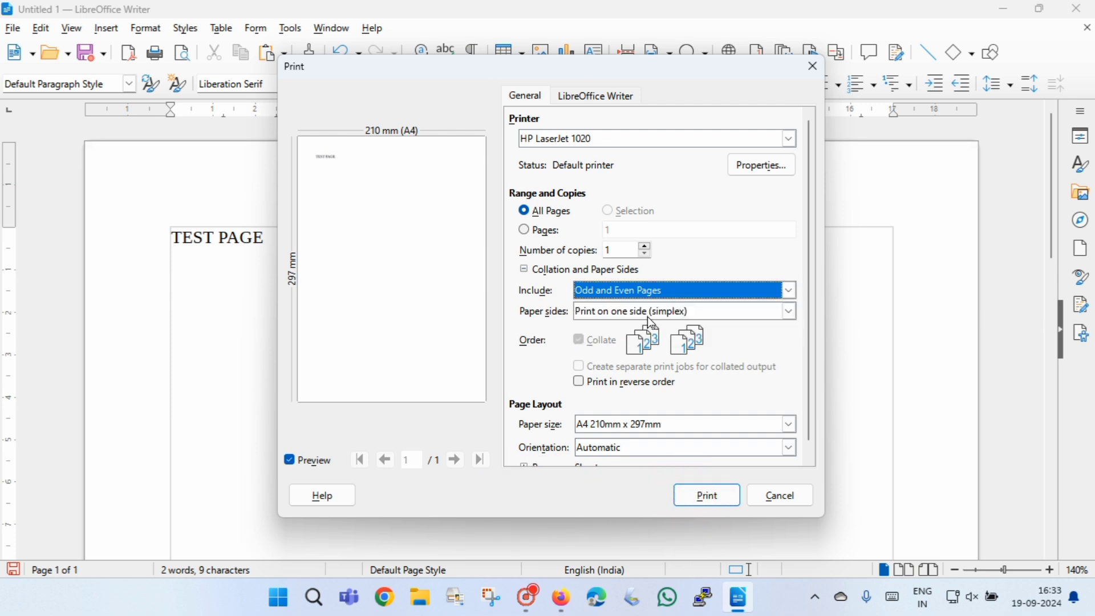
pyautogui.click(656, 321)
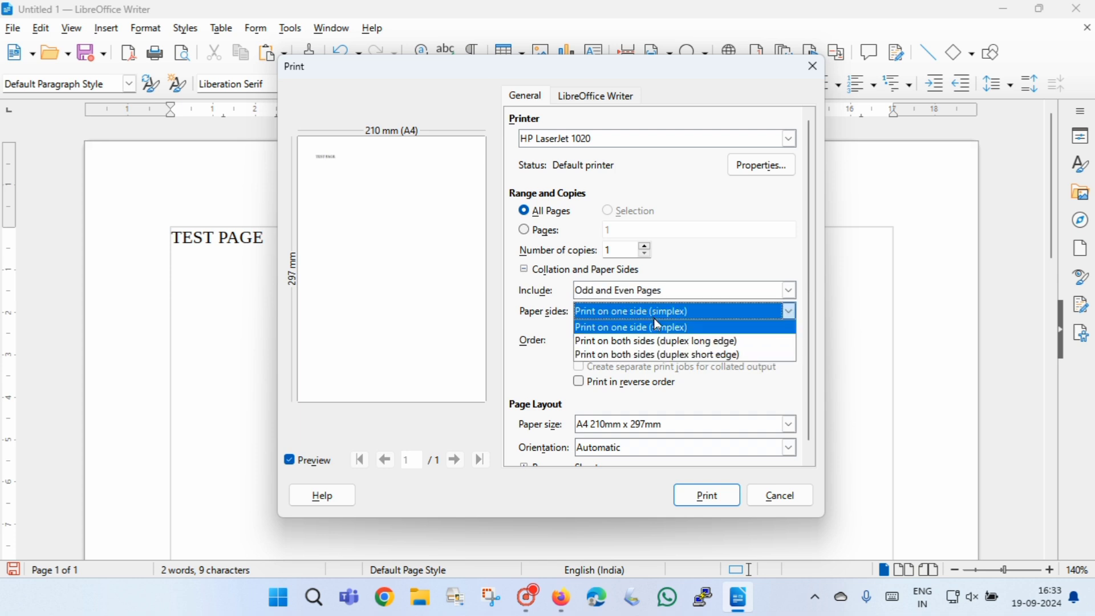
pyautogui.click(673, 329)
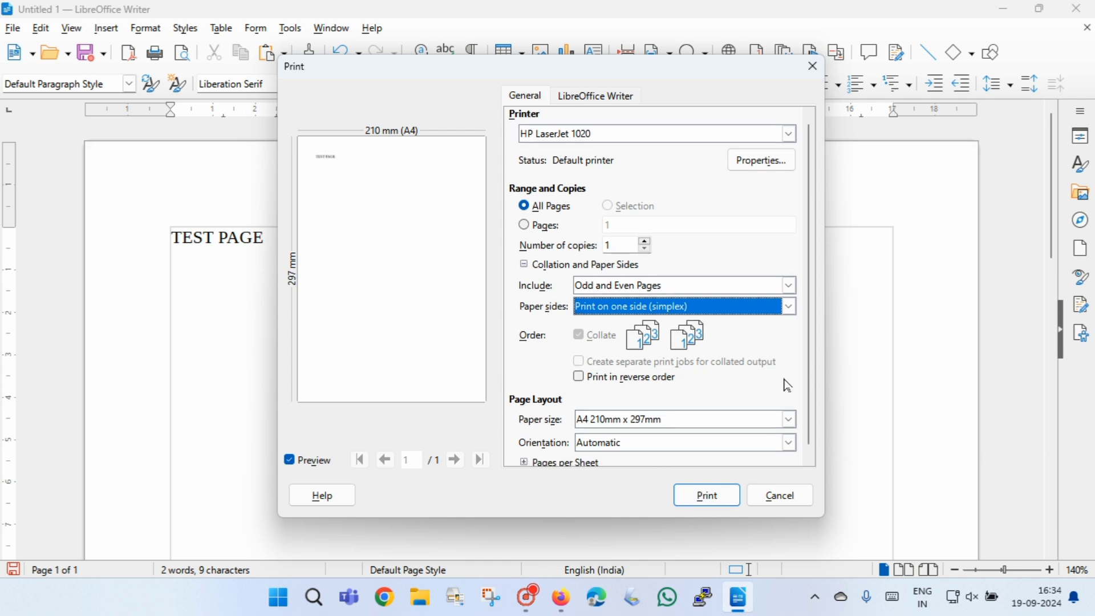
# Send the one-page TEST PAGE document to the HP LaserJet 1020 printer
pyautogui.click(704, 502)
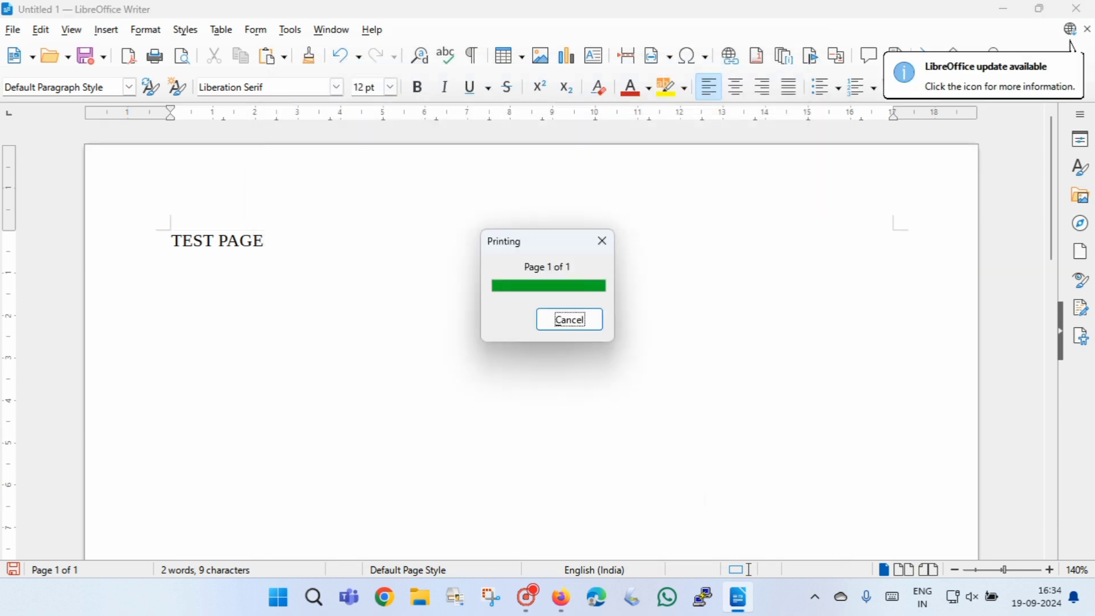